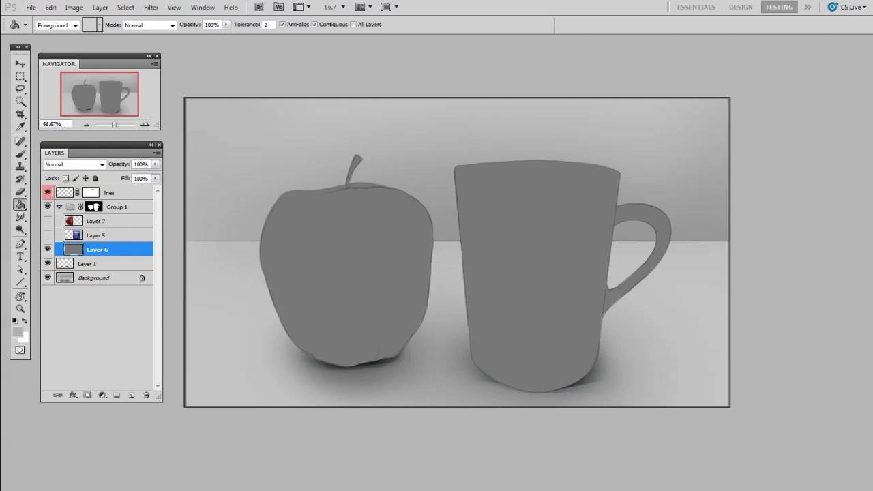
Turn on the painted red apple and blue mug layers, then select Layer 7
{"action": "left_click", "coordinate": [48, 220]}
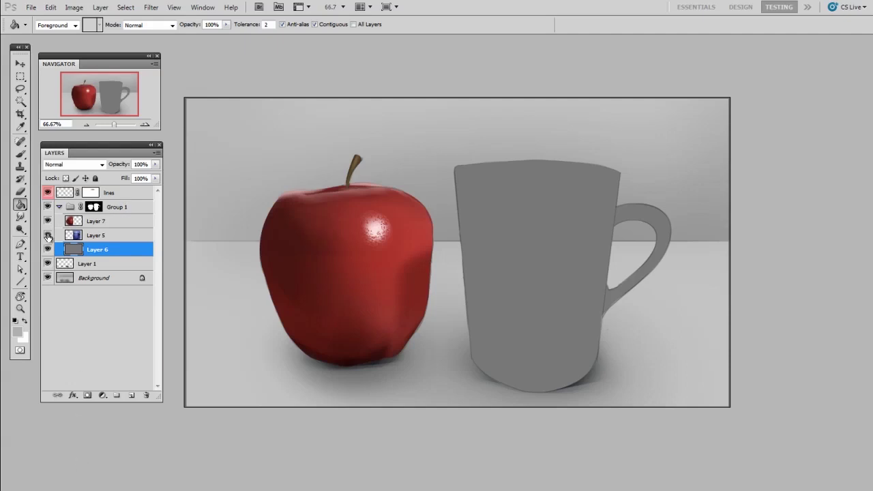
{"action": "left_click", "coordinate": [48, 236]}
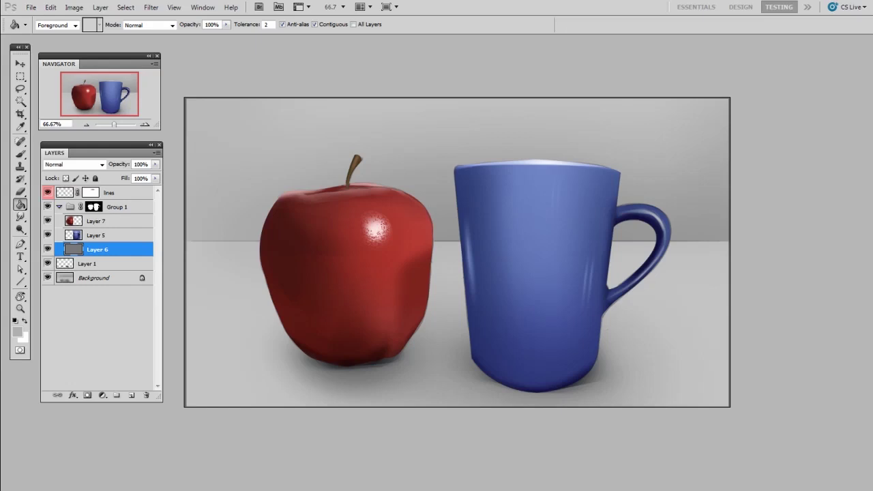
{"action": "left_click", "coordinate": [113, 223]}
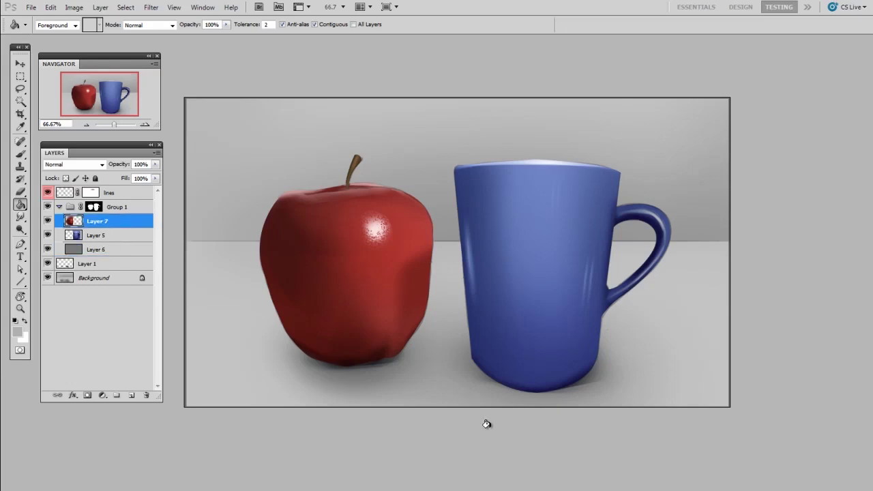
Add new empty layers above Layer 7 and above the mug's Layer 5
{"action": "key", "text": "ctrl+shift+alt+n"}
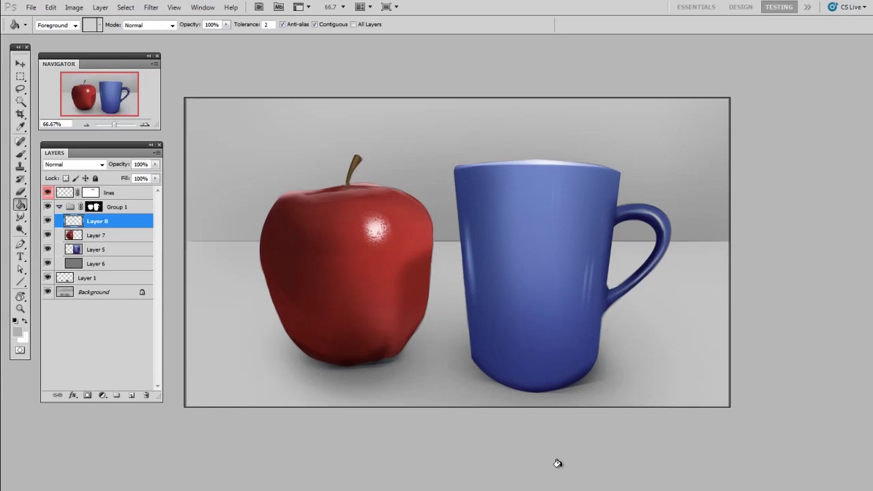
{"action": "left_click", "coordinate": [96, 252]}
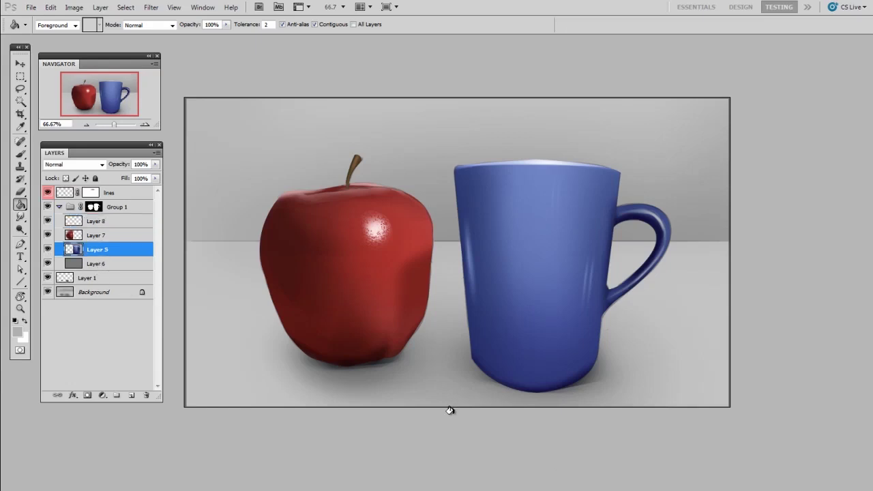
{"action": "key", "text": "ctrl+shift+alt+n"}
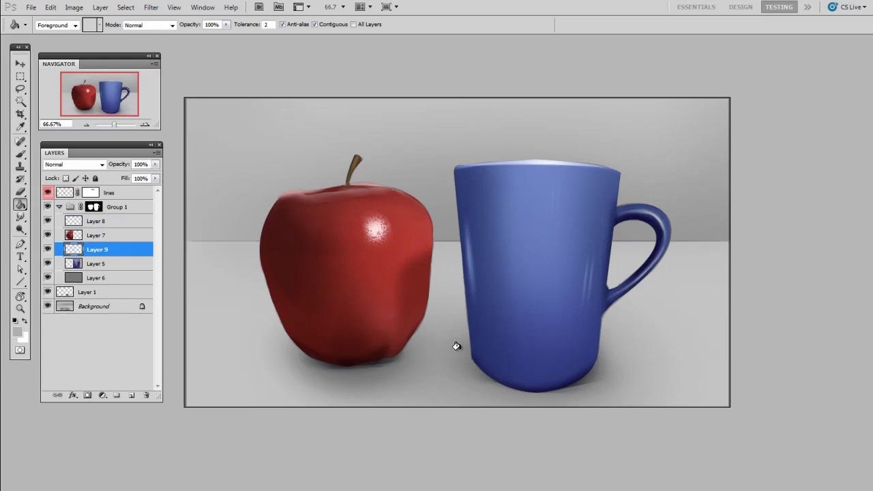
With a 150 px brush in the apple's red, paint a reflection down the mug's left edge
{"action": "key", "text": "b"}
{"action": "right_click", "coordinate": [465, 346]}
{"action": "left_click", "coordinate": [691, 409]}
{"action": "key", "text": "Return"}
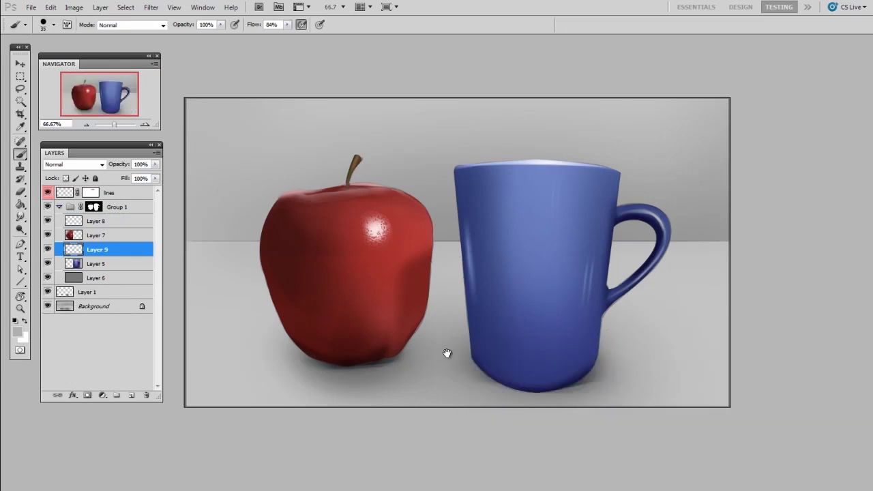
{"action": "key", "text": "bracketright"}
{"action": "key", "text": "bracketright"}
{"action": "key", "text": "bracketright"}
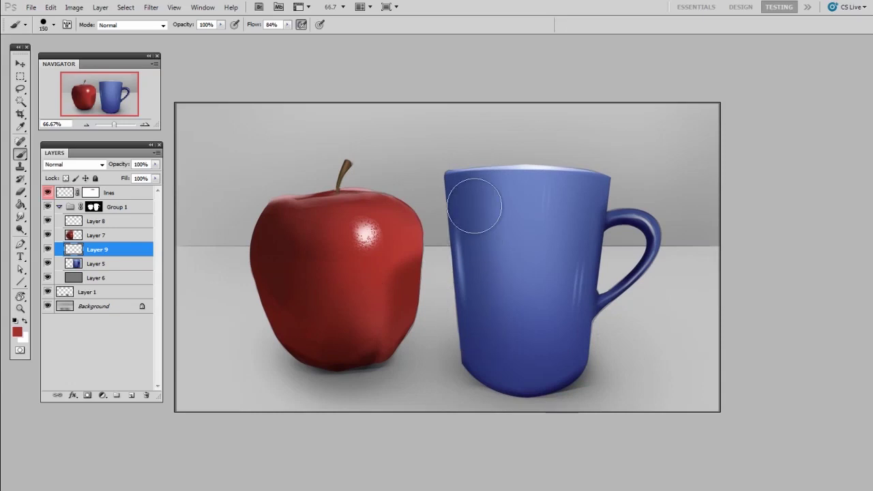
{"action": "left_click_drag", "start_coordinate": [473, 230], "coordinate": [468, 185]}
{"action": "left_click_drag", "start_coordinate": [474, 360], "coordinate": [462, 195]}
Soften the red reflection with a 250 px soft eraser, then add another new layer
{"action": "key", "text": "e"}
{"action": "right_click", "coordinate": [471, 323]}
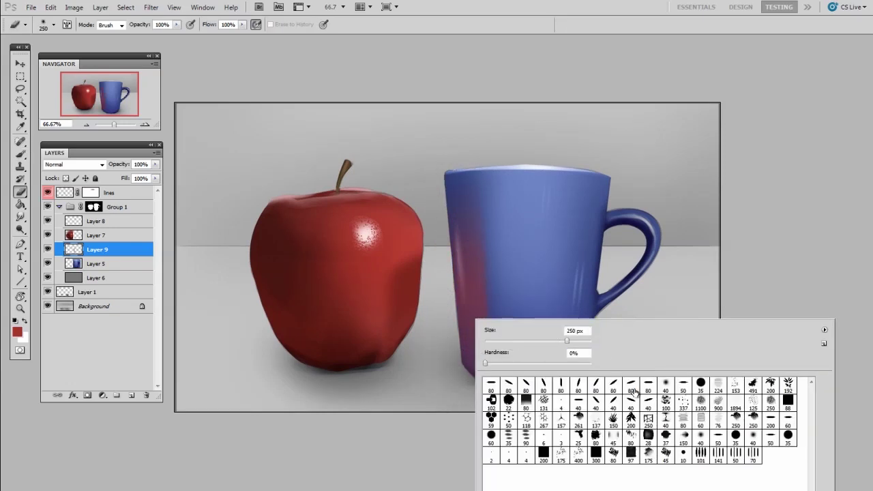
{"action": "key", "text": "Return"}
{"action": "key", "text": "bracketright"}
{"action": "key", "text": "bracketright"}
{"action": "key", "text": "bracketright"}
{"action": "left_click_drag", "start_coordinate": [463, 364], "coordinate": [543, 227]}
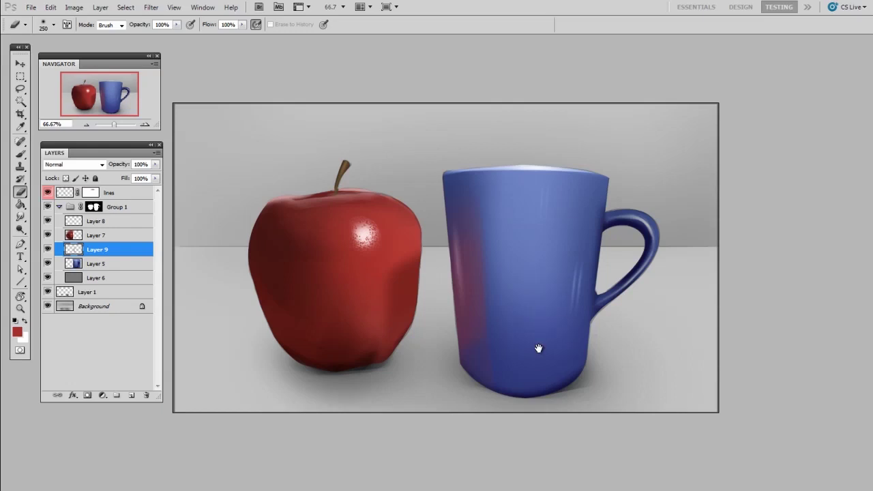
{"action": "key", "text": "ctrl+shift+alt+n"}
Brush a light grey wash across the mug's lower half
{"action": "key", "text": "b"}
{"action": "left_click", "coordinate": [665, 343], "text": "alt"}
{"action": "mouse_move", "coordinate": [471, 318]}
{"action": "left_mouse_down"}
{"action": "mouse_move", "coordinate": [624, 341]}
{"action": "mouse_move", "coordinate": [460, 331]}
{"action": "mouse_move", "coordinate": [477, 360]}
{"action": "mouse_move", "coordinate": [609, 305]}
{"action": "left_mouse_up"}
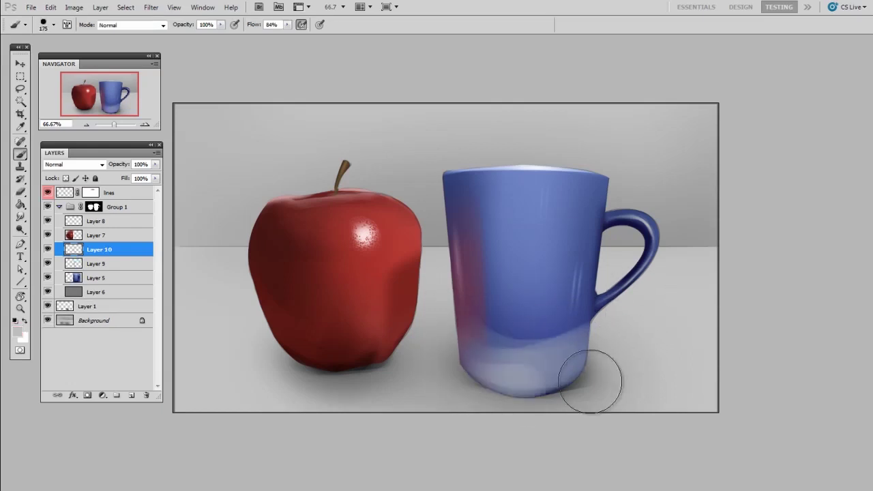
Erase most of the grey wash with a soft eraser enlarged up to 300 px
{"action": "key", "text": "e"}
{"action": "right_click", "coordinate": [508, 336]}
{"action": "key", "text": "Escape"}
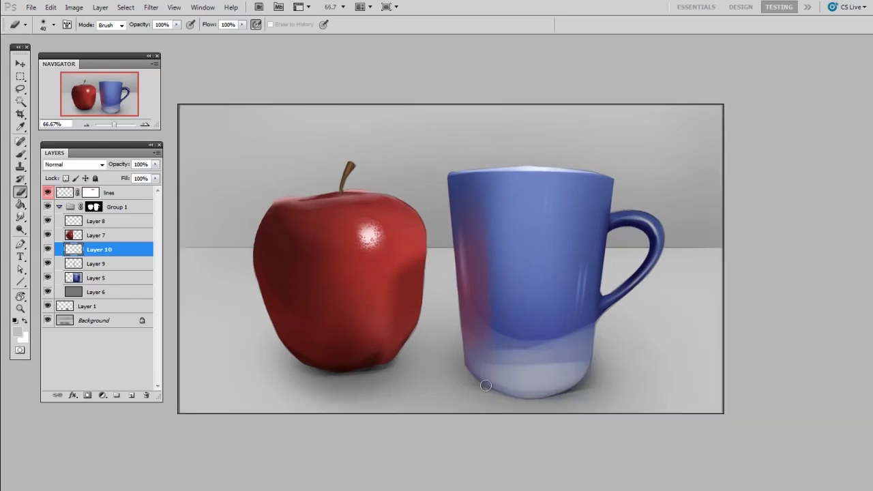
{"action": "key", "text": "bracketright"}
{"action": "key", "text": "bracketright"}
{"action": "key", "text": "bracketright"}
{"action": "key", "text": "bracketright"}
{"action": "key", "text": "bracketright"}
{"action": "mouse_move", "coordinate": [496, 300]}
{"action": "left_mouse_down"}
{"action": "mouse_move", "coordinate": [523, 293]}
{"action": "mouse_move", "coordinate": [501, 293]}
{"action": "mouse_move", "coordinate": [514, 302]}
{"action": "mouse_move", "coordinate": [484, 301]}
{"action": "left_mouse_up"}
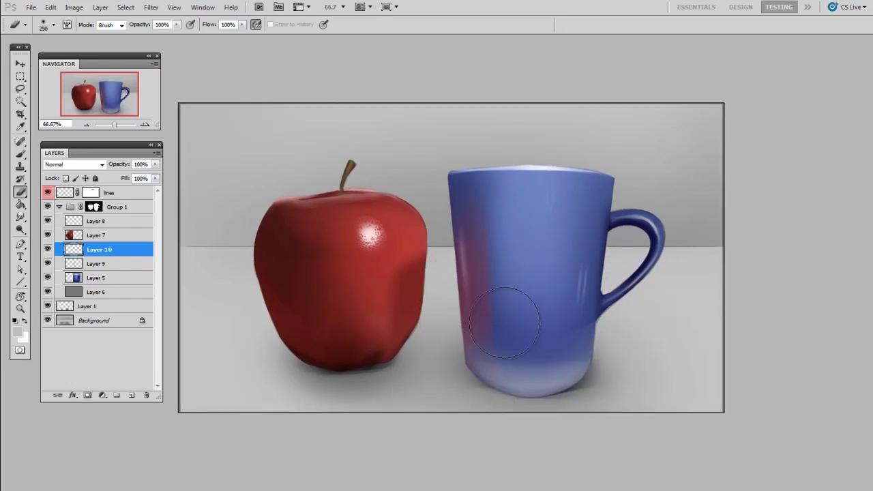
{"action": "key", "text": "bracketright"}
{"action": "left_click_drag", "start_coordinate": [565, 312], "coordinate": [583, 293]}
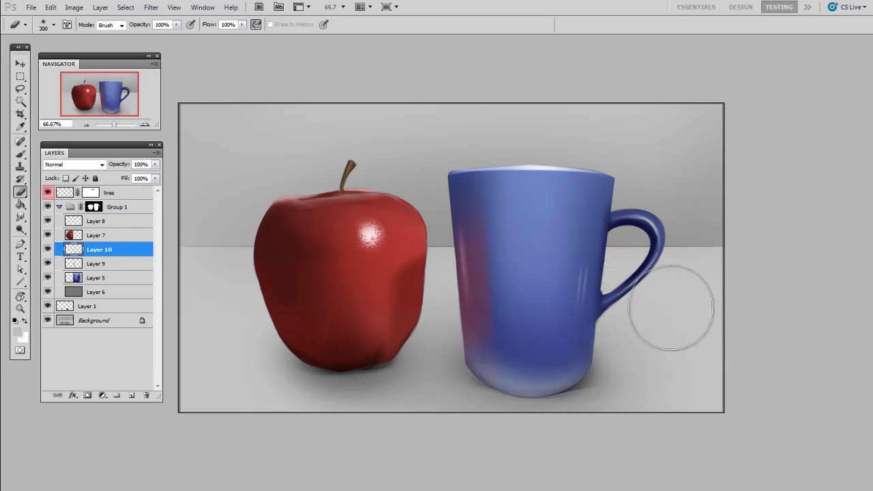
{"action": "left_click_drag", "start_coordinate": [526, 312], "coordinate": [565, 311]}
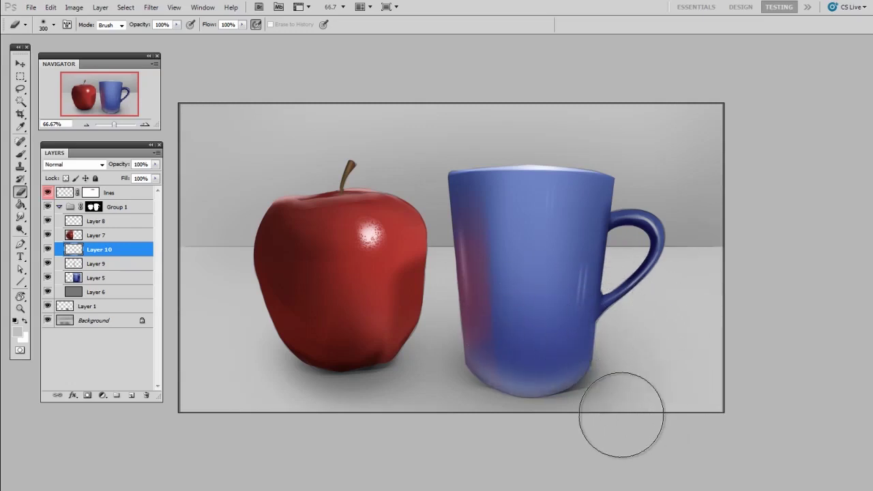
{"action": "right_click", "coordinate": [538, 266]}
{"action": "double_click", "coordinate": [733, 354]}
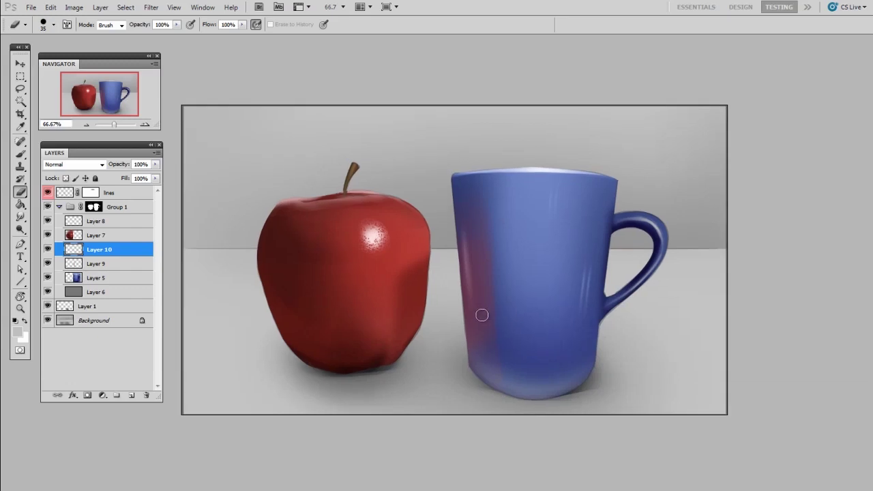
{"action": "key", "text": "bracketright"}
{"action": "key", "text": "bracketright"}
{"action": "key", "text": "bracketright"}
{"action": "key", "text": "bracketright"}
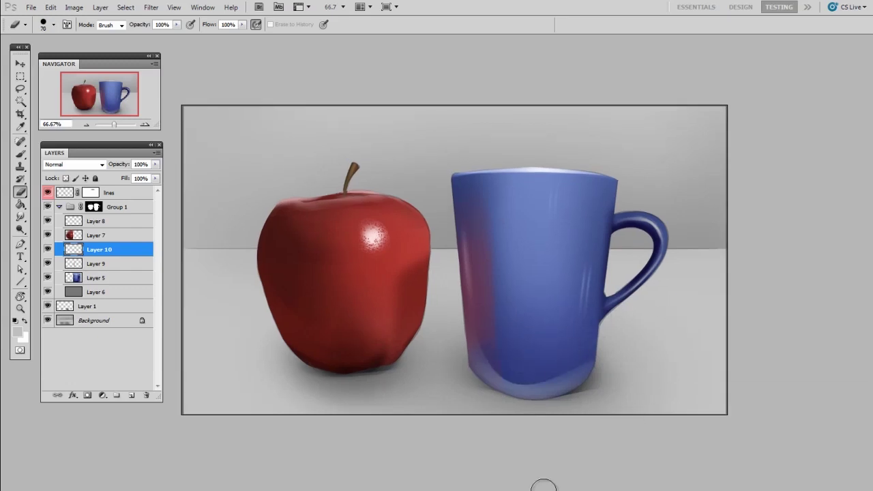
On a new layer above Layer 8, paint a lighter band across the apple's bottom
{"action": "left_click", "coordinate": [103, 221]}
{"action": "key", "text": "ctrl+shift+alt+n"}
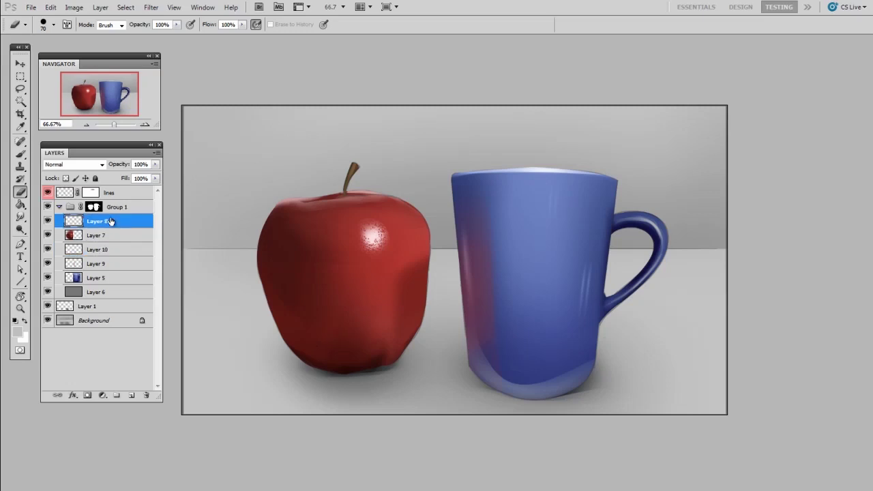
{"action": "key", "text": "b"}
{"action": "right_click", "coordinate": [508, 339]}
{"action": "left_click", "coordinate": [586, 372]}
{"action": "left_click", "coordinate": [359, 407]}
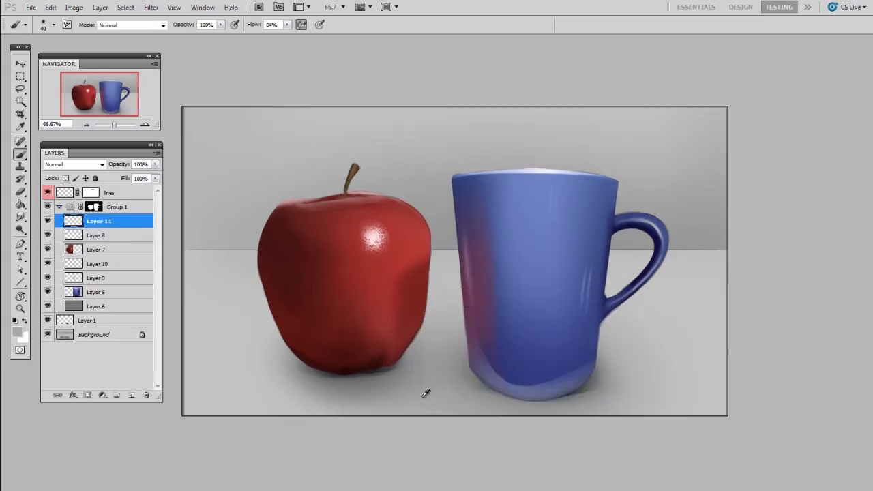
{"action": "key", "text": "bracketright"}
{"action": "key", "text": "bracketright"}
{"action": "key", "text": "bracketright"}
{"action": "left_click_drag", "start_coordinate": [399, 331], "coordinate": [458, 327]}
Sample the mug's blue and dab a bluish reflection onto the apple's right side
{"action": "left_click", "coordinate": [504, 312], "text": "alt"}
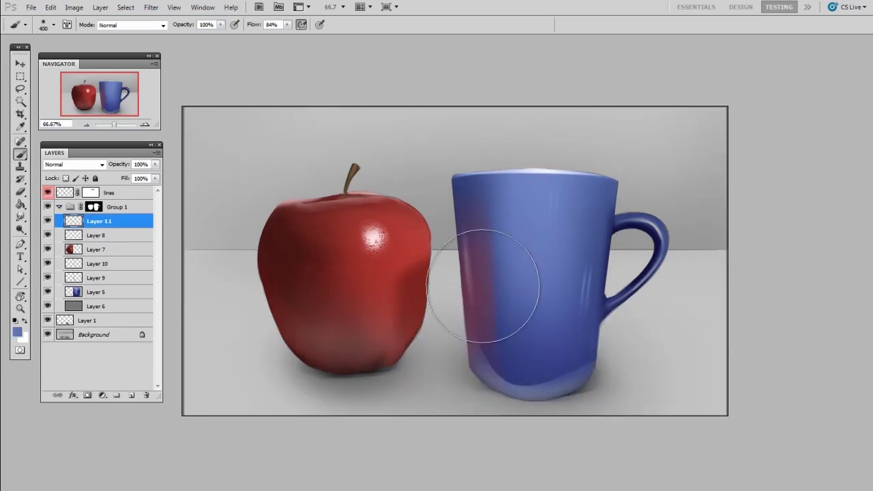
{"action": "key", "text": "bracketleft"}
{"action": "key", "text": "bracketleft"}
{"action": "key", "text": "bracketleft"}
{"action": "key", "text": "bracketright"}
{"action": "key", "text": "bracketright"}
{"action": "key", "text": "bracketright"}
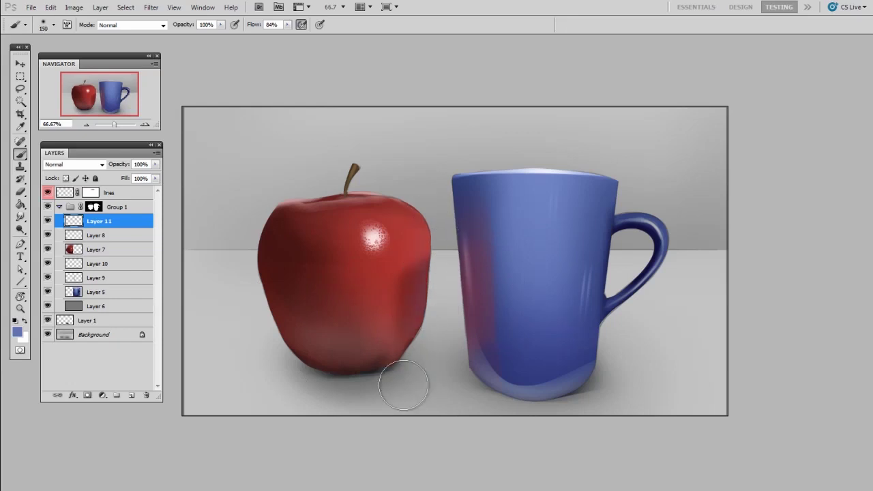
{"action": "left_click", "coordinate": [433, 277]}
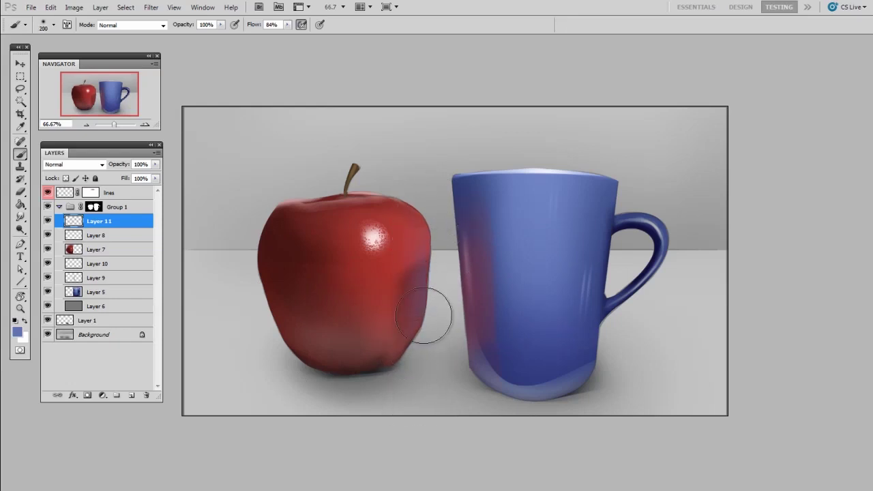
{"action": "left_click", "coordinate": [429, 307]}
{"action": "key", "text": "bracketright"}
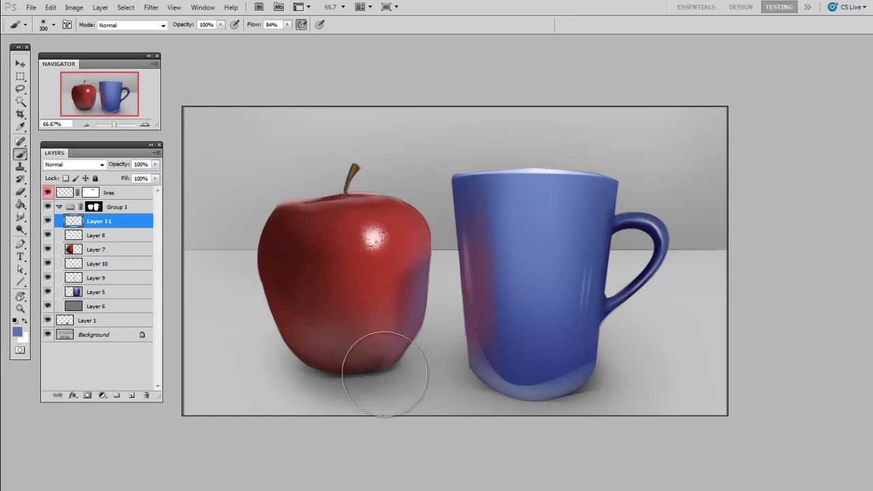
On a new layer above Layer 1, paint a light pink reflection into the apple's shadow
{"action": "left_click", "coordinate": [89, 321]}
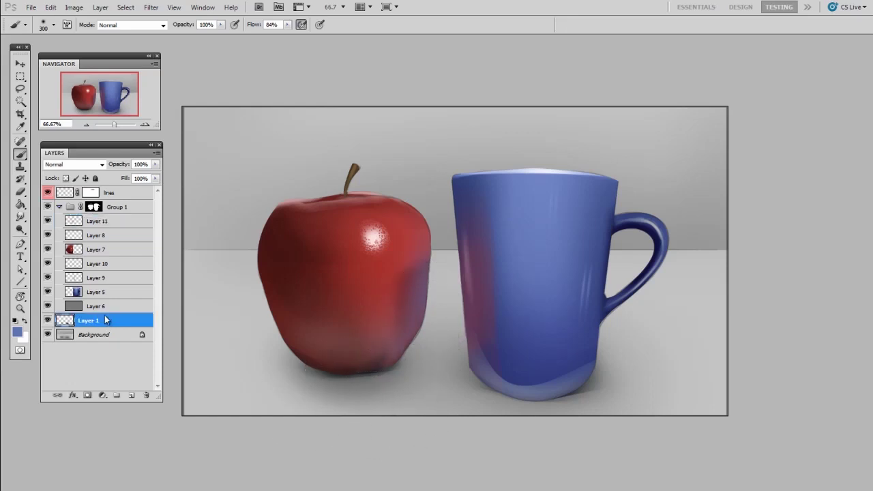
{"action": "key", "text": "ctrl+shift+alt+n"}
{"action": "right_click", "coordinate": [510, 348]}
{"action": "left_click", "coordinate": [698, 405]}
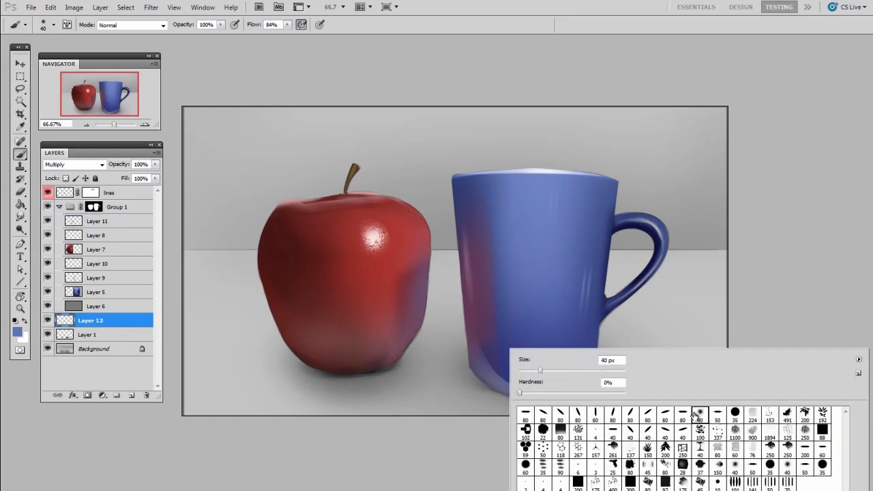
{"action": "key", "text": "Return"}
{"action": "left_click_drag", "start_coordinate": [433, 393], "coordinate": [433, 422]}
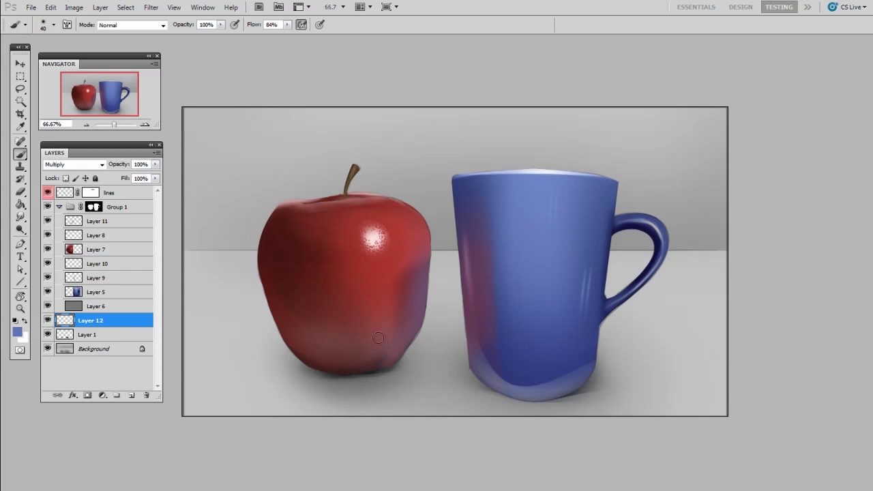
{"action": "left_click", "coordinate": [380, 270], "text": "alt"}
{"action": "left_click", "coordinate": [464, 172]}
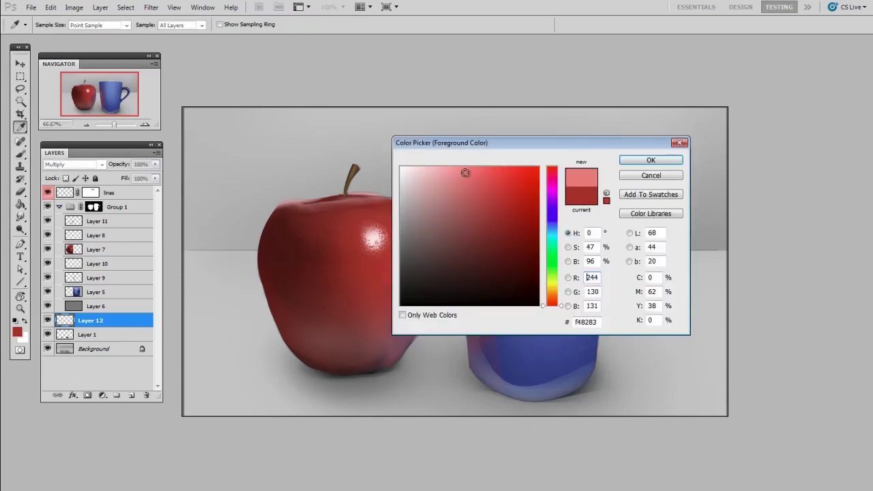
{"action": "left_click", "coordinate": [651, 160]}
{"action": "key", "text": "b"}
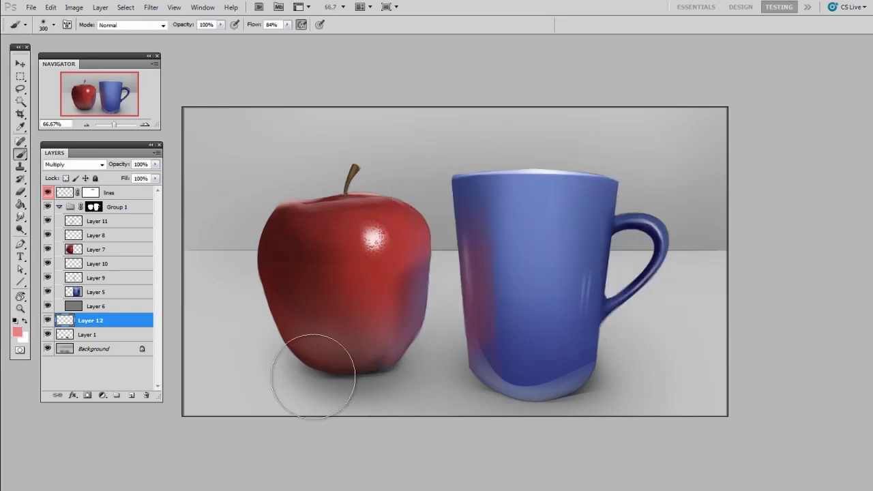
{"action": "mouse_move", "coordinate": [313, 376]}
{"action": "left_mouse_down"}
{"action": "mouse_move", "coordinate": [288, 370]}
{"action": "mouse_move", "coordinate": [318, 370]}
{"action": "left_mouse_up"}
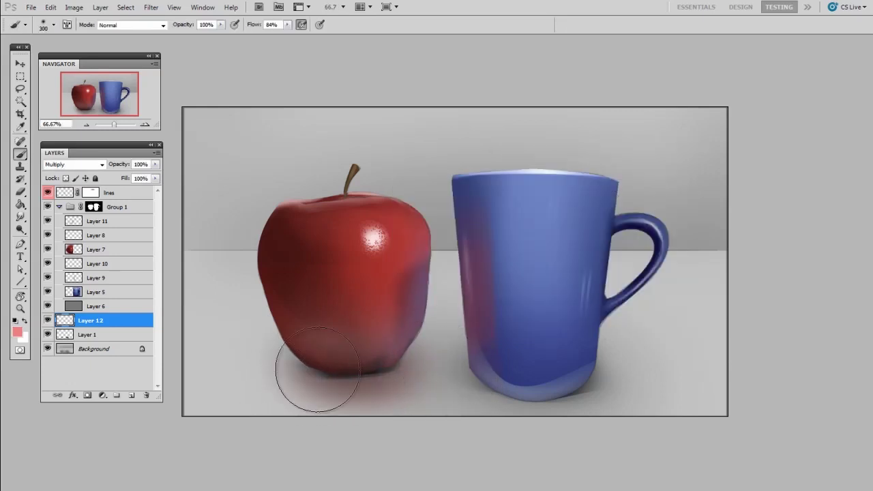
Paint a blue reflection of the mug onto the floor beside it
{"action": "left_click", "coordinate": [529, 227], "text": "alt"}
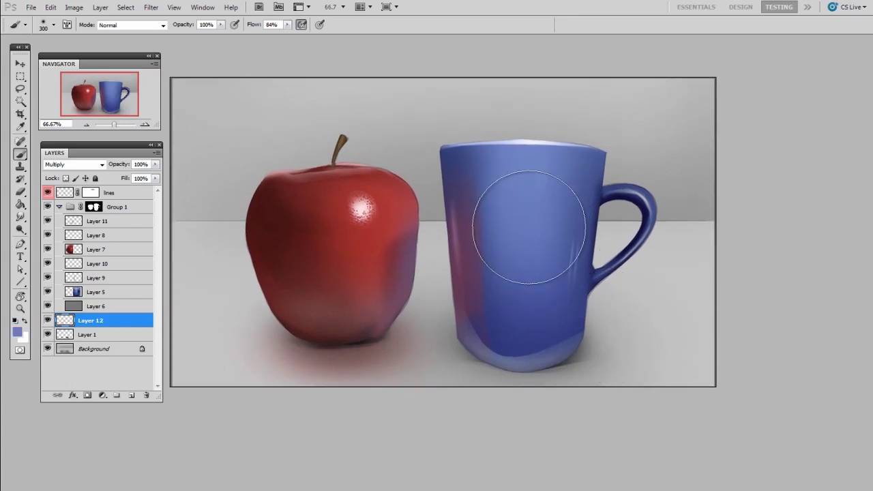
{"action": "key", "text": "bracketright"}
{"action": "mouse_move", "coordinate": [477, 321]}
{"action": "left_mouse_down"}
{"action": "mouse_move", "coordinate": [639, 356]}
{"action": "mouse_move", "coordinate": [565, 321]}
{"action": "mouse_move", "coordinate": [624, 332]}
{"action": "mouse_move", "coordinate": [536, 357]}
{"action": "left_mouse_up"}
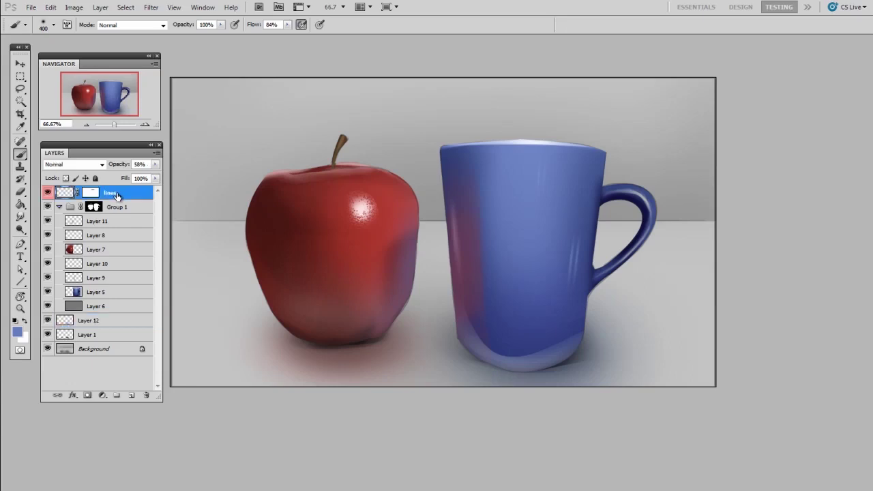
Add a Photo Filter adjustment layer using Warming Filter (85) at 25% density
{"action": "left_click", "coordinate": [103, 396]}
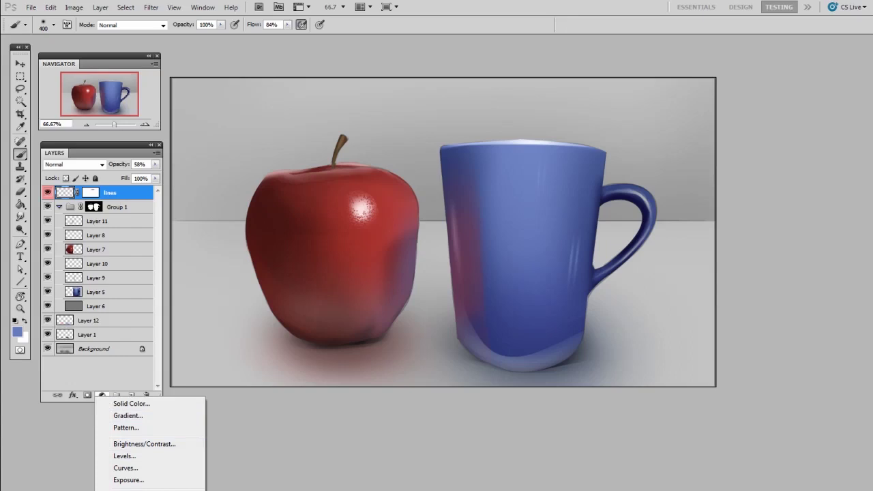
{"action": "left_click", "coordinate": [126, 486]}
{"action": "left_click_drag", "start_coordinate": [722, 292], "coordinate": [745, 149]}
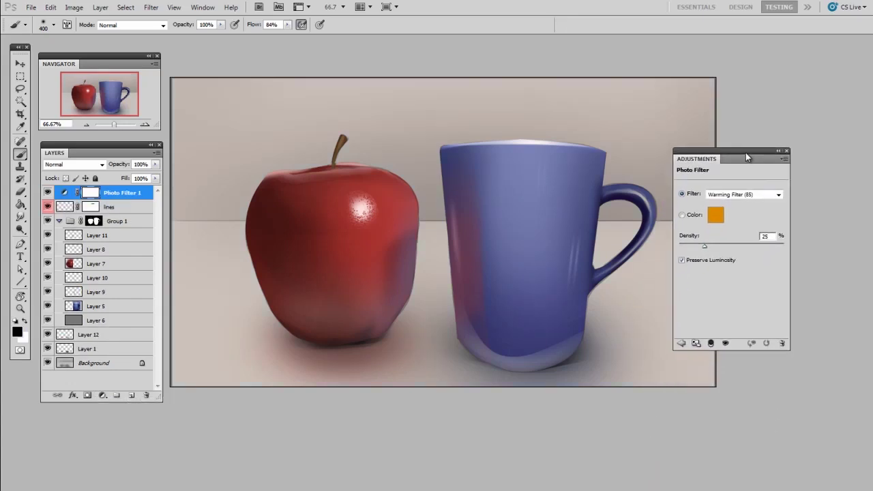
{"action": "left_click", "coordinate": [752, 195]}
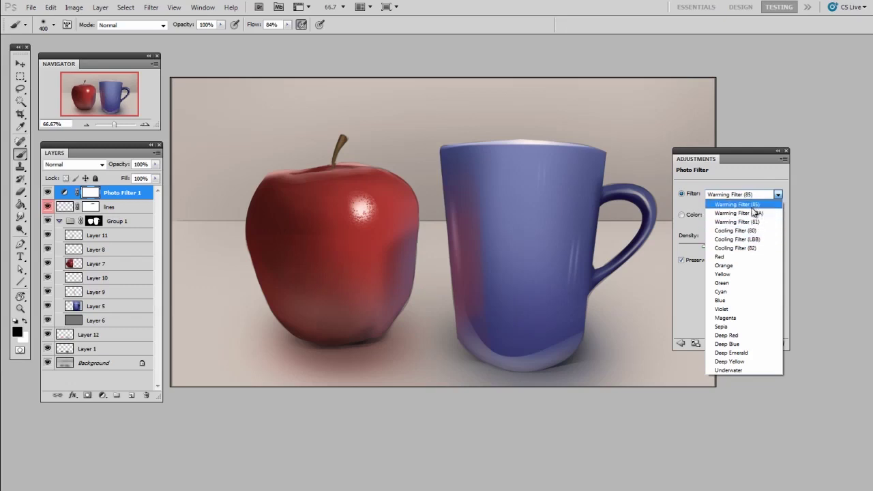
{"action": "left_click", "coordinate": [752, 205]}
{"action": "left_click_drag", "start_coordinate": [741, 151], "coordinate": [752, 153]}
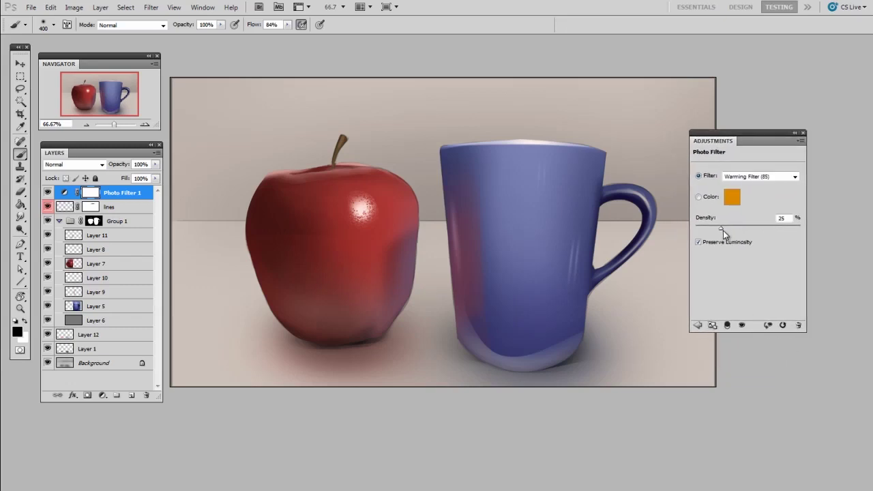
{"action": "left_click_drag", "start_coordinate": [720, 228], "coordinate": [696, 228]}
{"action": "left_click_drag", "start_coordinate": [698, 228], "coordinate": [800, 229]}
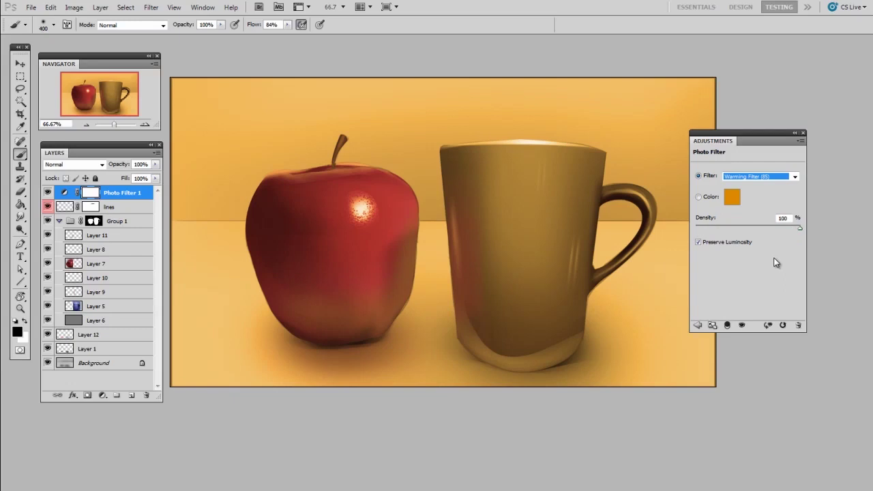
{"action": "left_click_drag", "start_coordinate": [783, 229], "coordinate": [718, 228]}
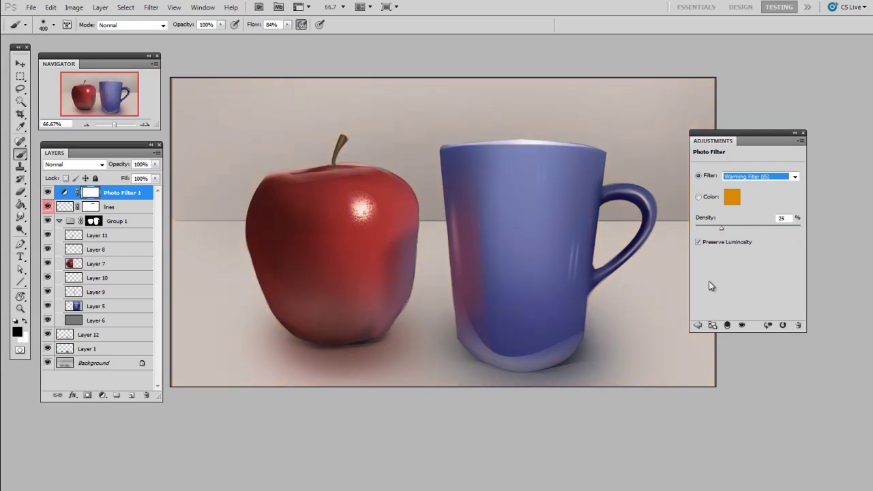